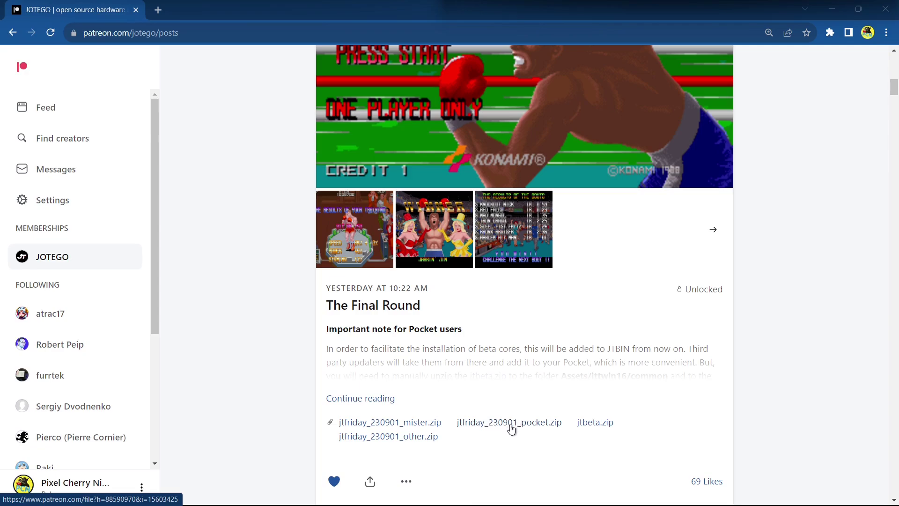
Download jtfriday_230901_pocket.zip and jtbeta.zip from "The Final Round" post and minimize the browser.
{"action": "left_click", "coordinate": [510, 427]}
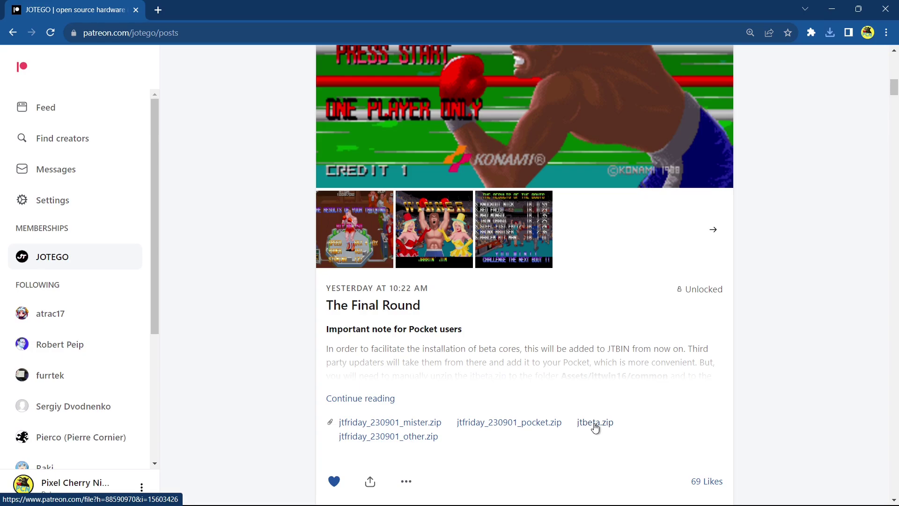
{"action": "left_click", "coordinate": [595, 424]}
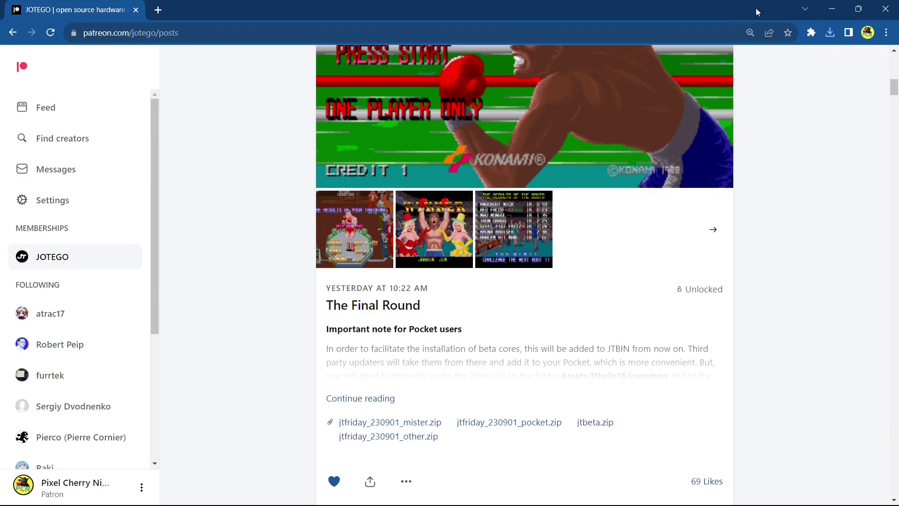
{"action": "left_click", "coordinate": [833, 11]}
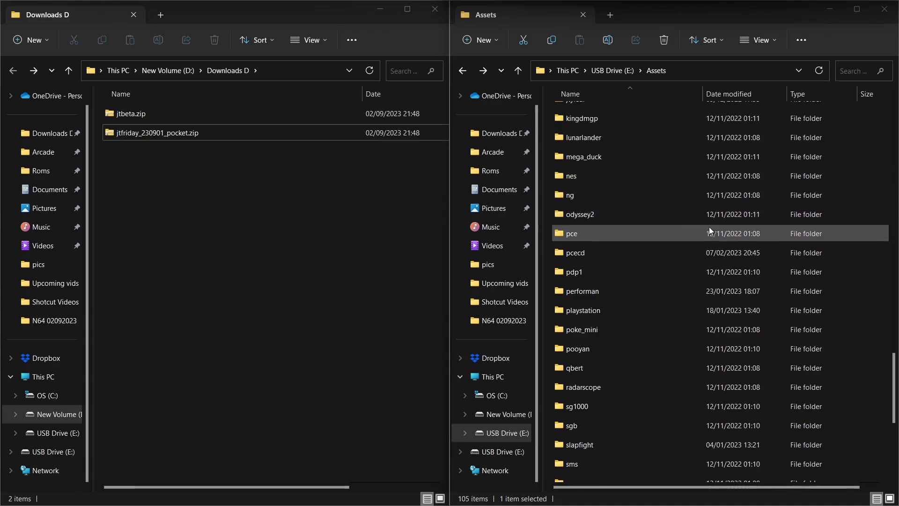
In the File Explorer window showing the USB drive's Assets folder, return to the root of USB Drive (E:).
{"action": "scroll", "coordinate": [714, 233], "scroll_direction": "up", "scroll_amount": 1}
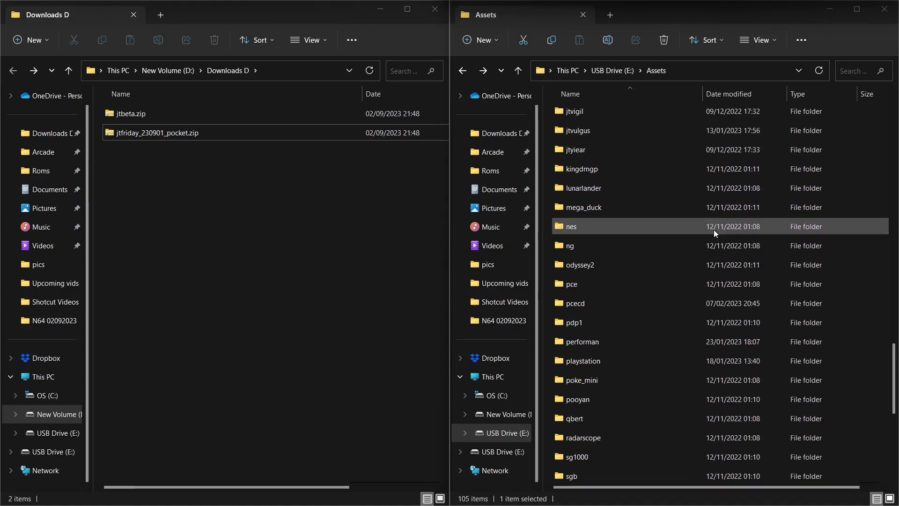
{"action": "scroll", "coordinate": [714, 229], "scroll_direction": "up", "scroll_amount": 6}
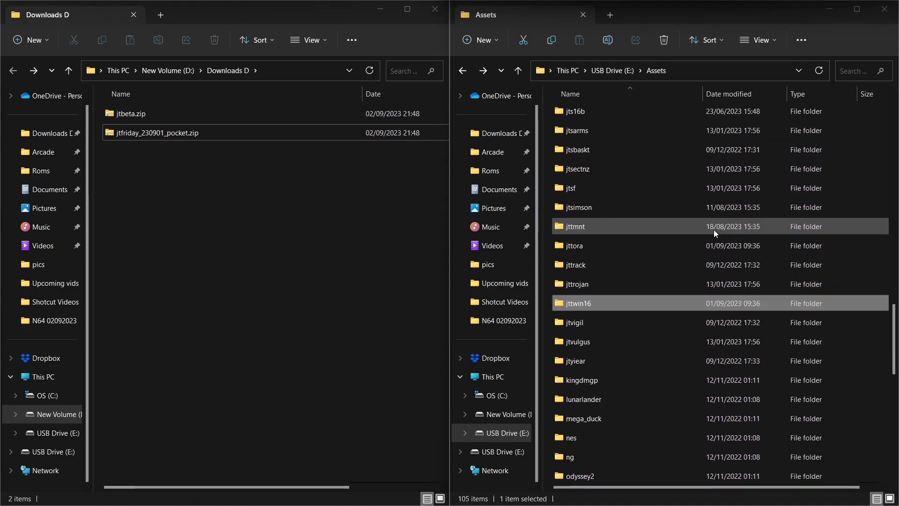
{"action": "left_click", "coordinate": [604, 71]}
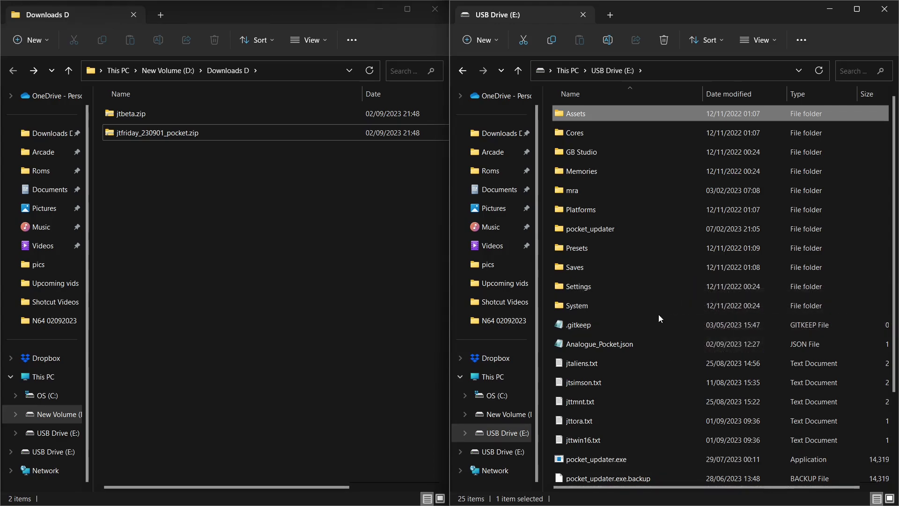
Extract jtbeta.zip and jtfriday_230901_pocket.zip with 7-Zip into separate subfolders of D:\Downloads D, using full pathnames.
{"action": "left_click", "coordinate": [151, 134]}
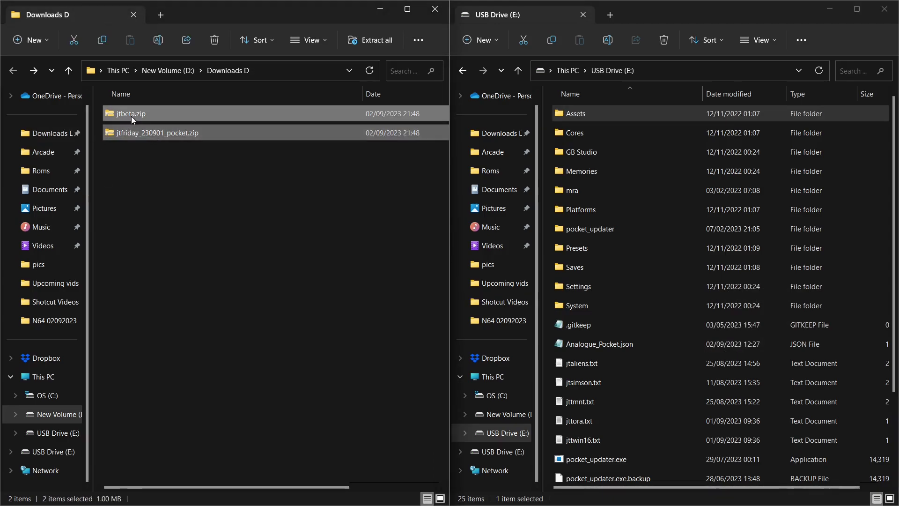
{"action": "left_click", "coordinate": [131, 117], "text": "ctrl"}
{"action": "right_click", "coordinate": [131, 117]}
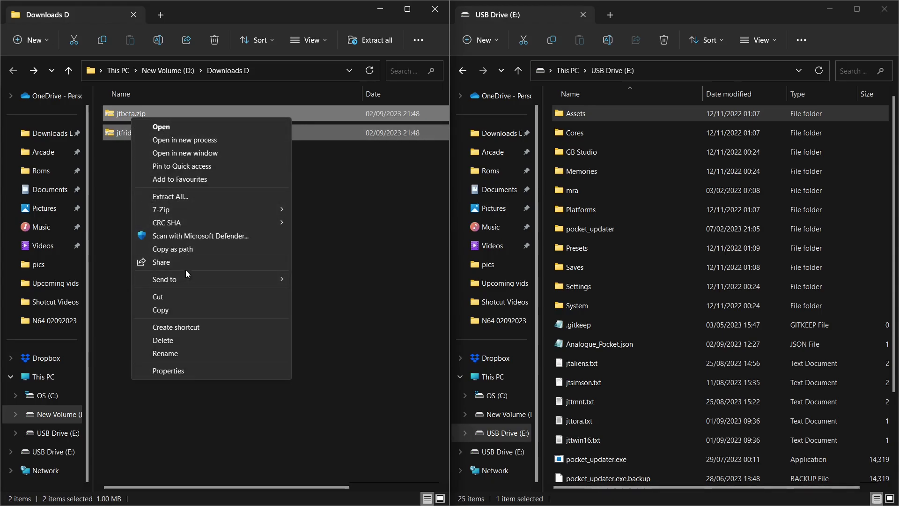
{"action": "mouse_move", "coordinate": [258, 214]}
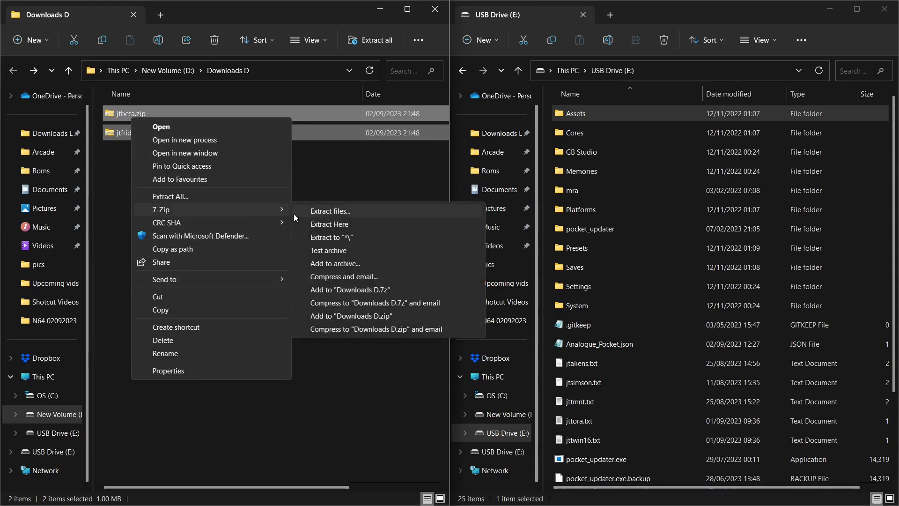
{"action": "left_click", "coordinate": [337, 210]}
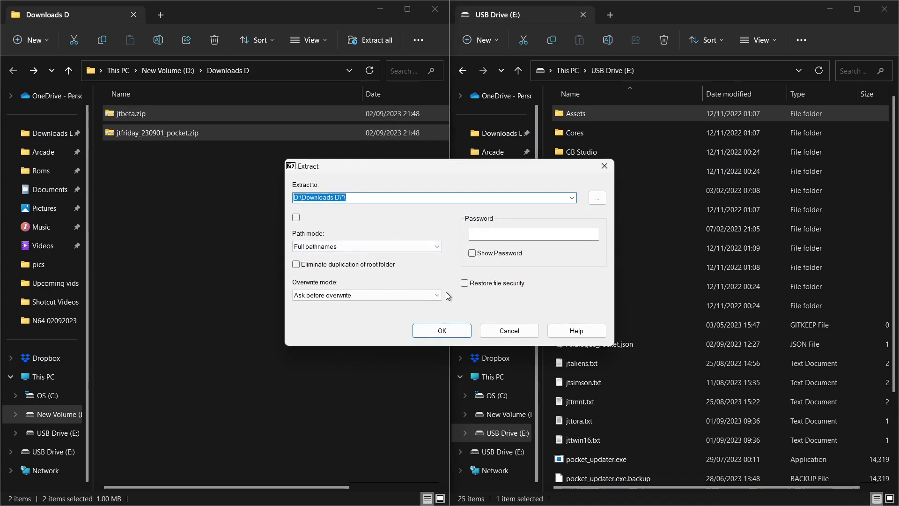
{"action": "left_click", "coordinate": [448, 332]}
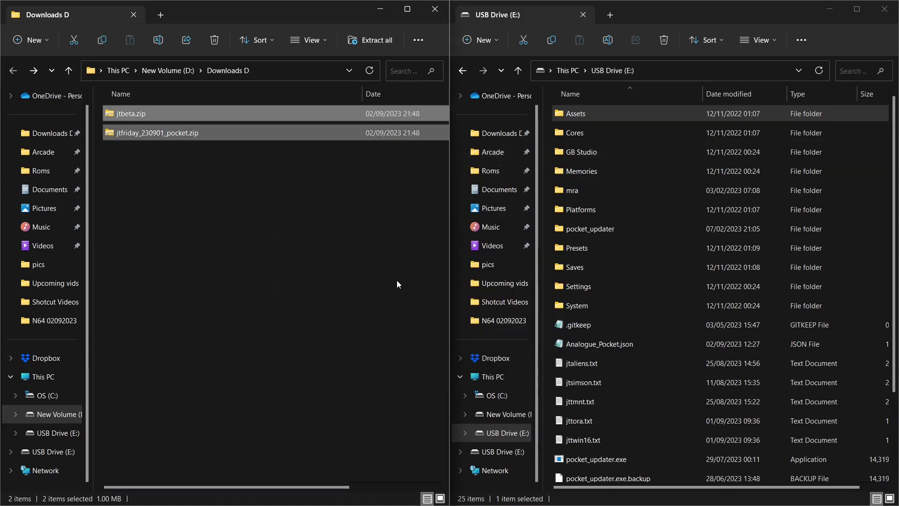
Delete the jtbeta.zip and jtfriday_230901_pocket.zip archives from Downloads D, keeping the extracted folders.
{"action": "left_click", "coordinate": [155, 171]}
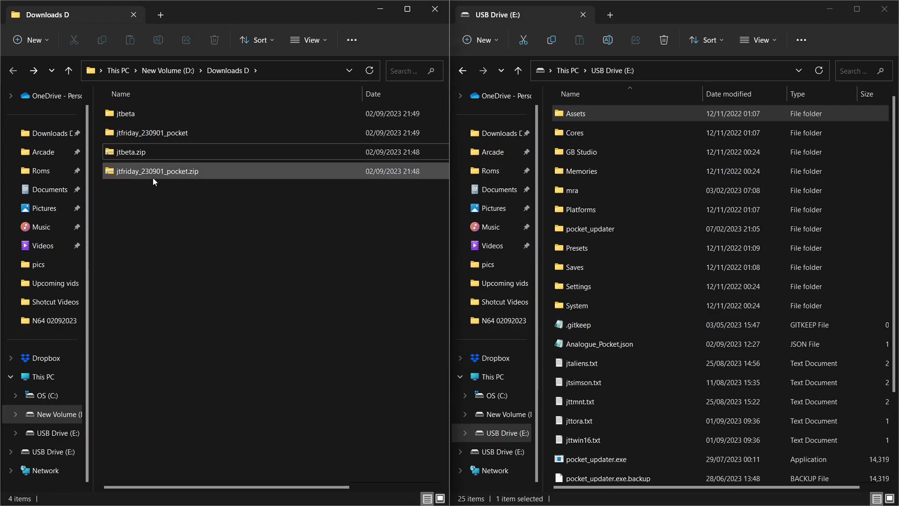
{"action": "left_click", "coordinate": [136, 156], "text": "ctrl"}
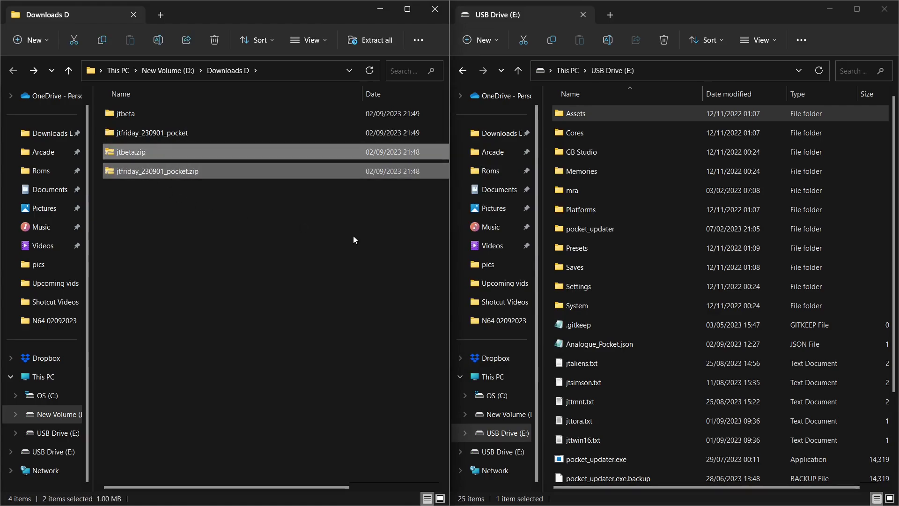
{"action": "key", "text": "Delete"}
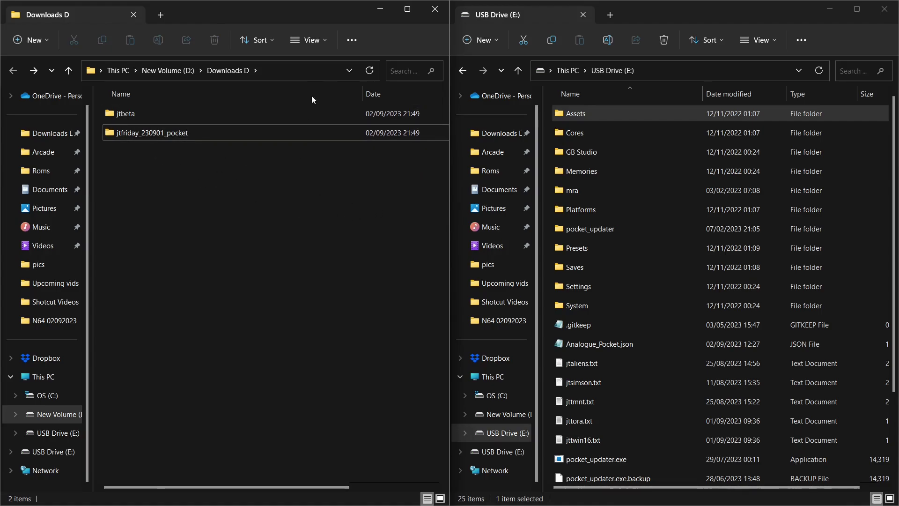
Examine the contents of the extracted jtfriday_230901_pocket folder, including its pocket and Assets subfolders, and return to Downloads D.
{"action": "mouse_move", "coordinate": [406, 14]}
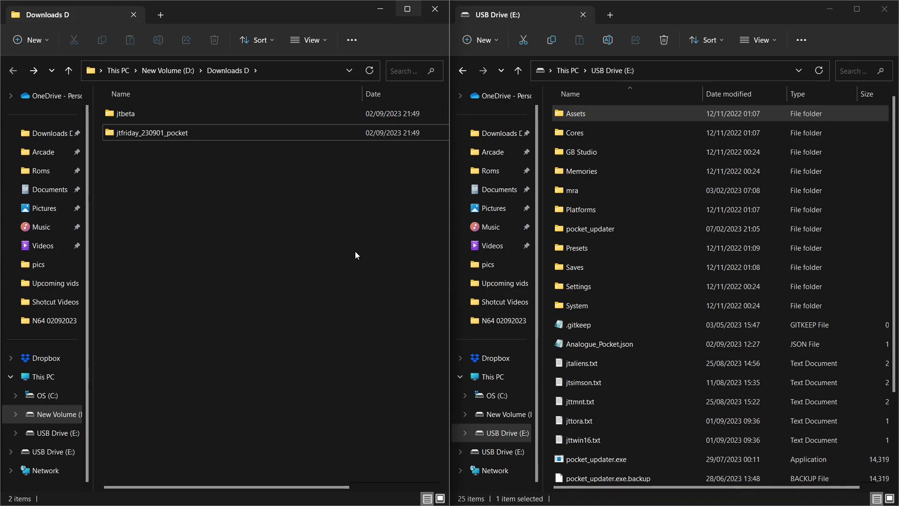
{"action": "left_click", "coordinate": [142, 132]}
{"action": "double_click", "coordinate": [143, 132]}
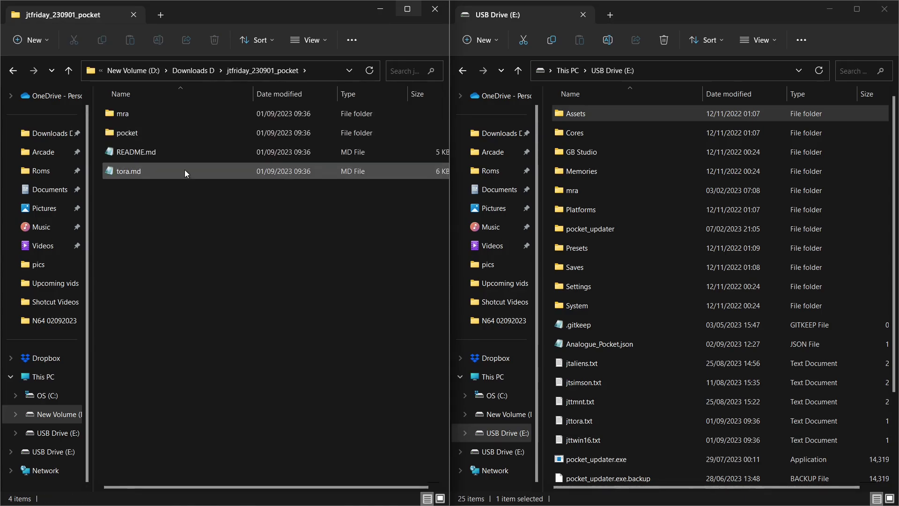
{"action": "left_click", "coordinate": [12, 71]}
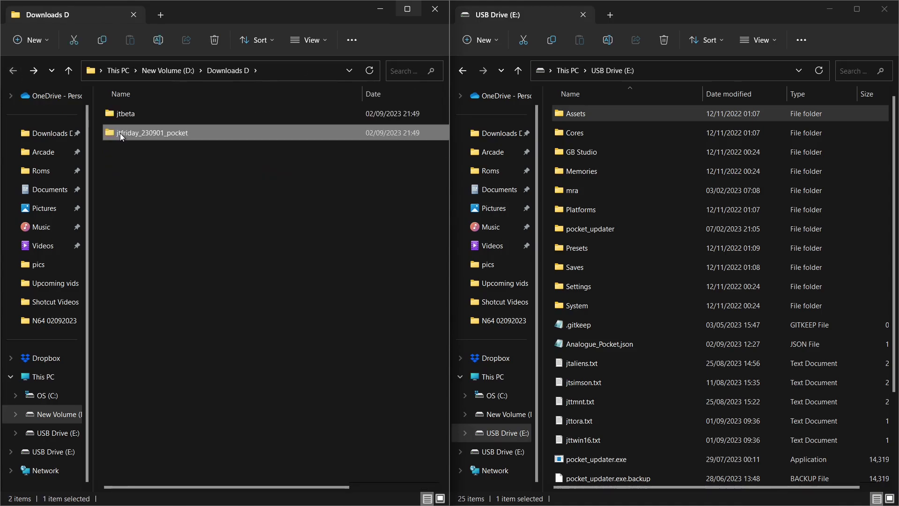
{"action": "double_click", "coordinate": [120, 133]}
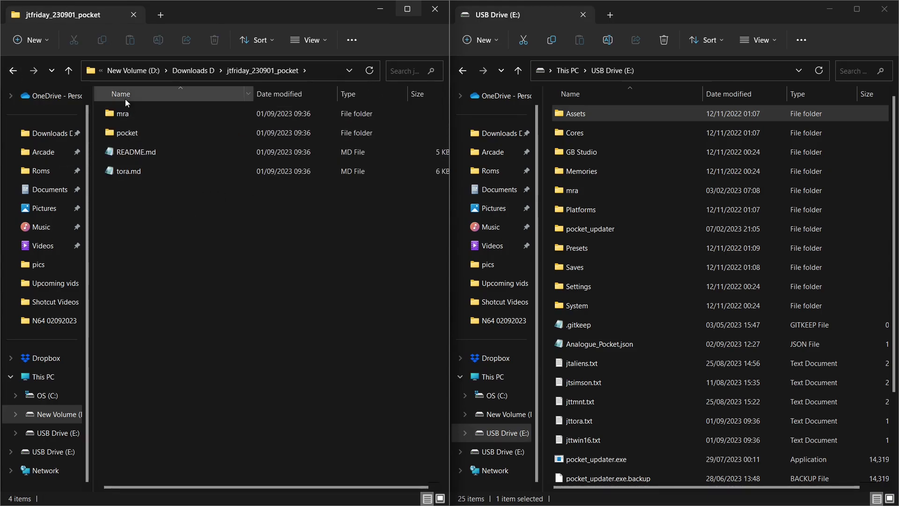
{"action": "double_click", "coordinate": [129, 131]}
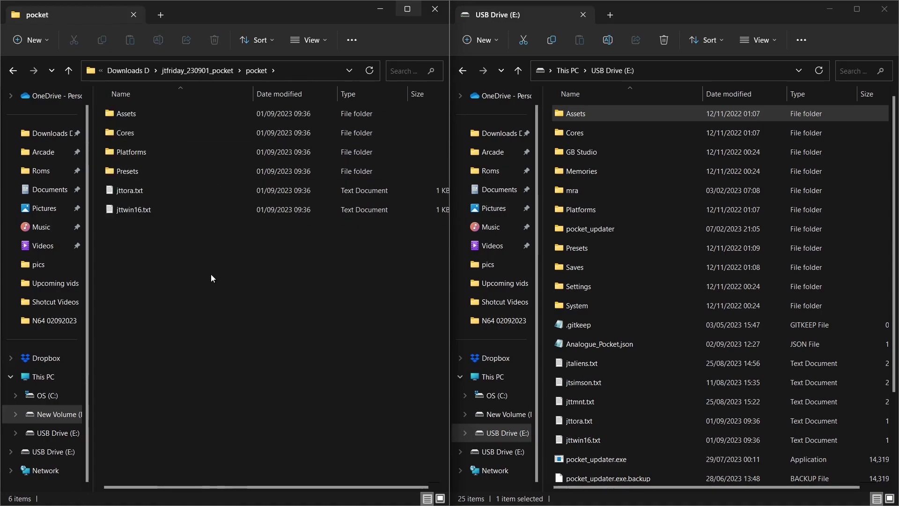
{"action": "double_click", "coordinate": [125, 114]}
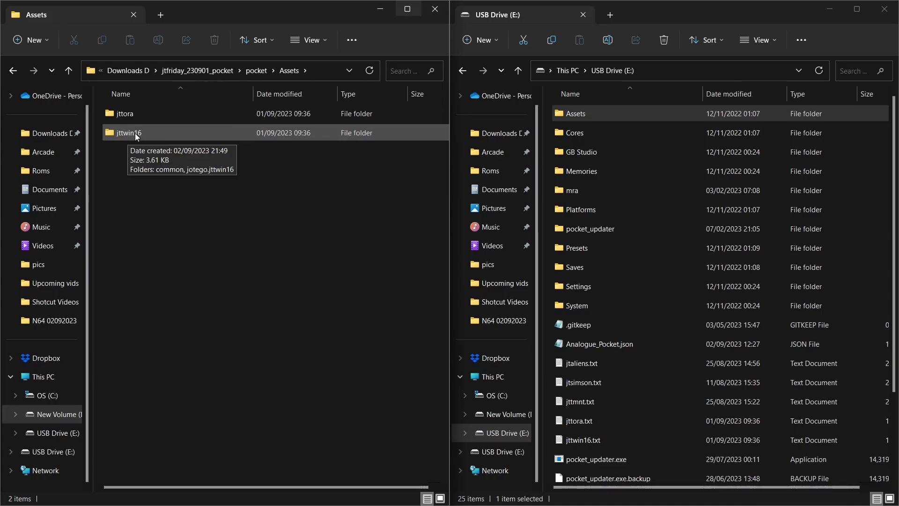
{"action": "left_click", "coordinate": [12, 70]}
{"action": "left_click", "coordinate": [13, 71]}
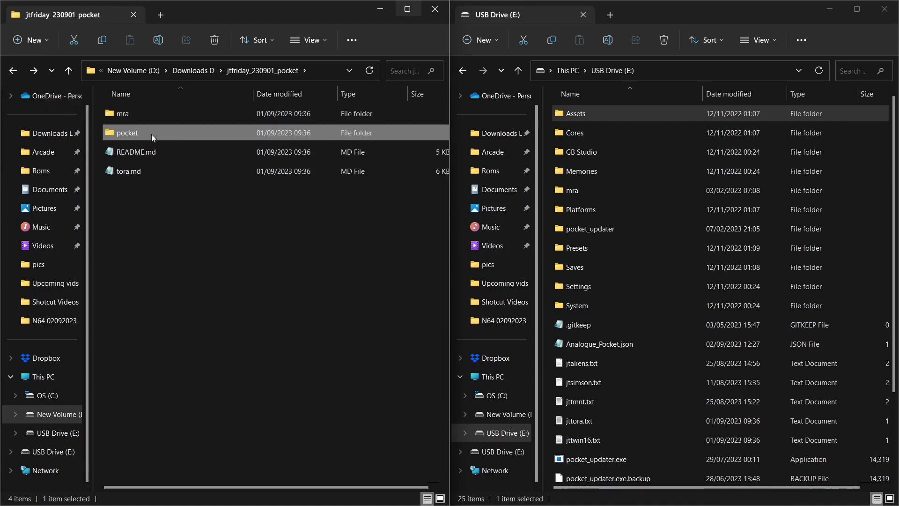
{"action": "left_click", "coordinate": [12, 71]}
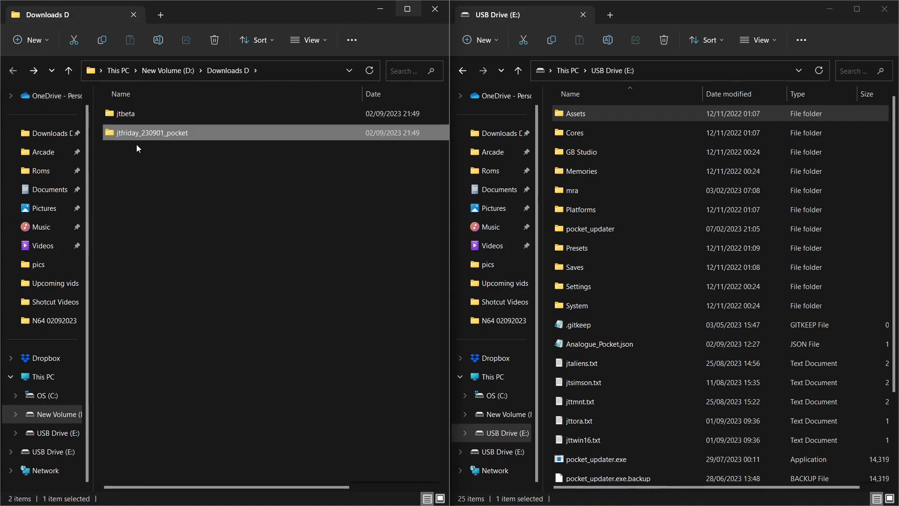
Copy everything inside jtfriday_230901_pocket\pocket to the root of USB Drive (E:), replacing the files already in the destination.
{"action": "double_click", "coordinate": [148, 135]}
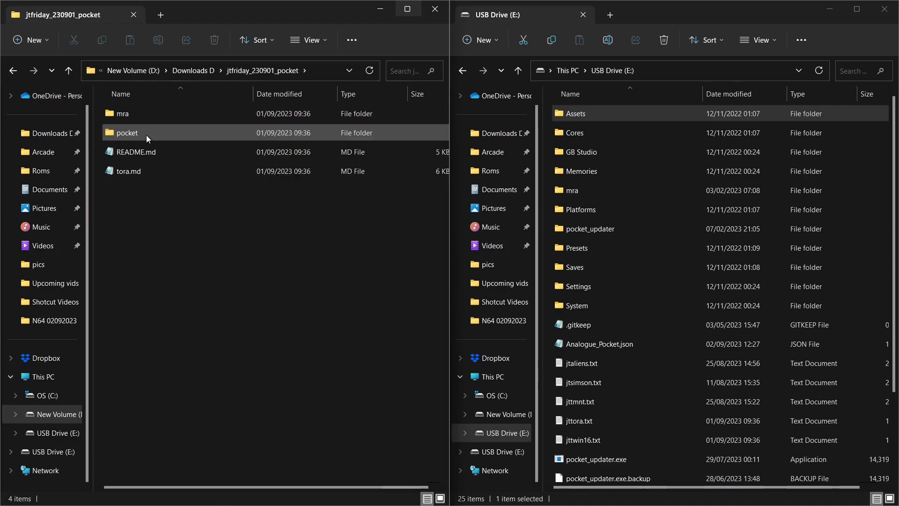
{"action": "double_click", "coordinate": [125, 134]}
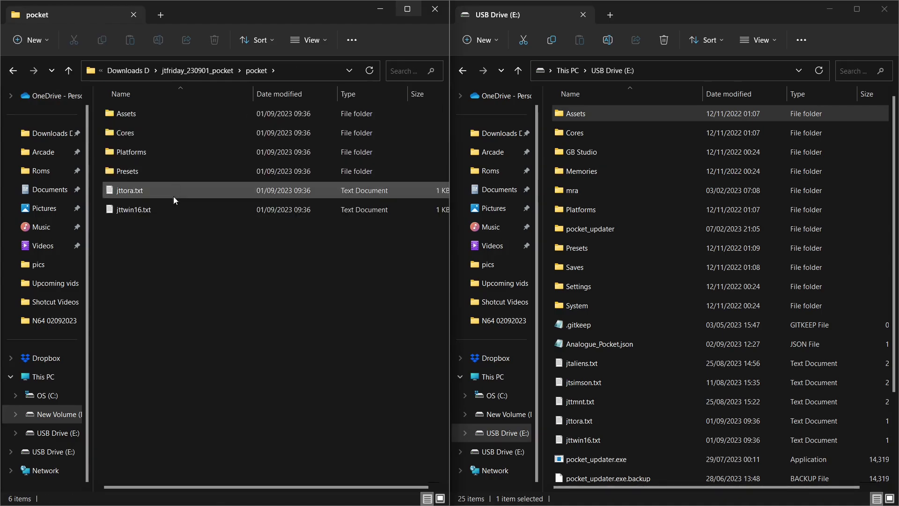
{"action": "left_click_drag", "start_coordinate": [207, 257], "coordinate": [105, 114]}
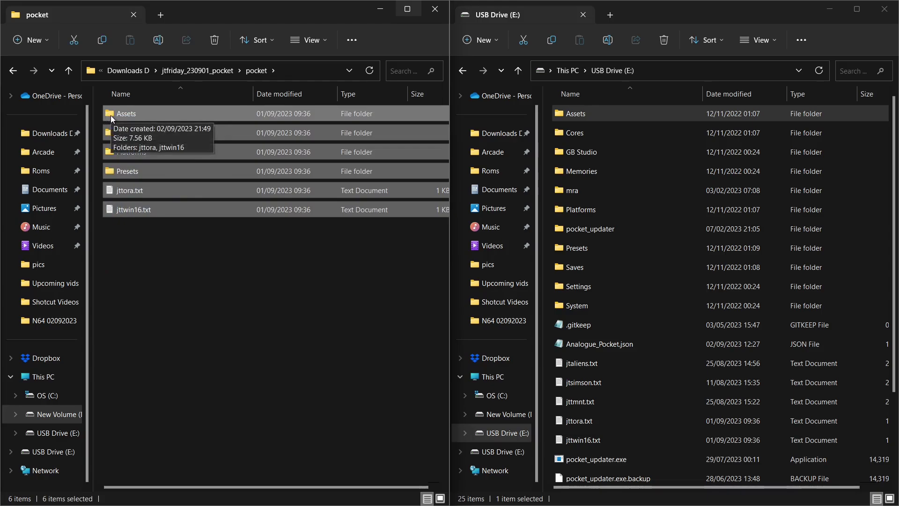
{"action": "left_click_drag", "start_coordinate": [111, 116], "coordinate": [547, 359]}
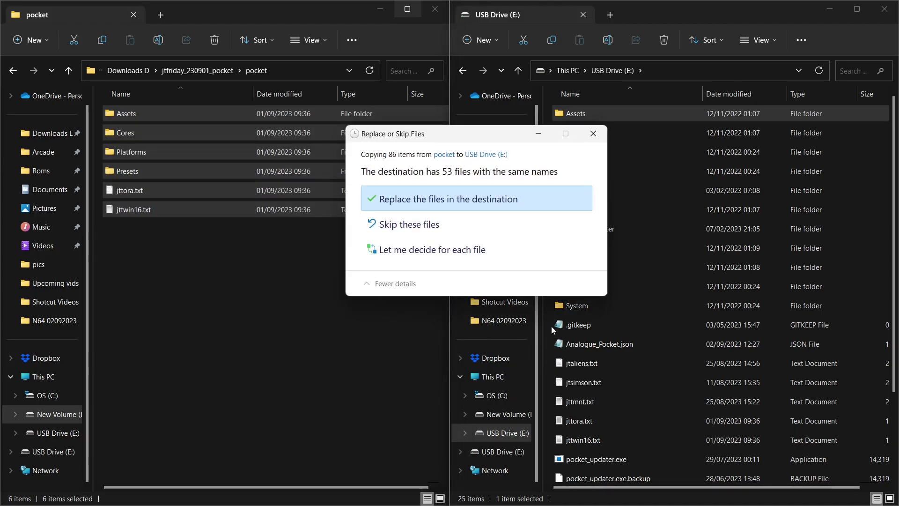
{"action": "left_click", "coordinate": [484, 200]}
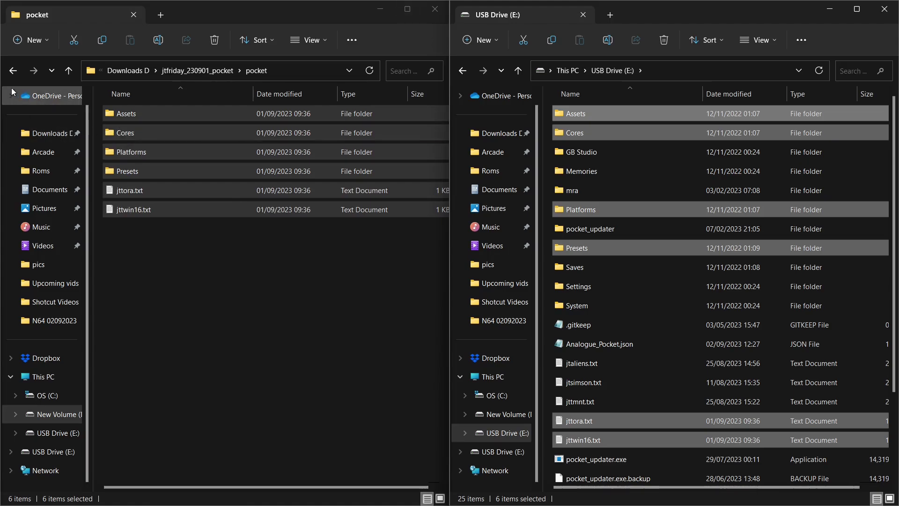
Go back to Downloads D and open the extracted jtbeta folder containing beta.bin.
{"action": "left_click", "coordinate": [14, 71]}
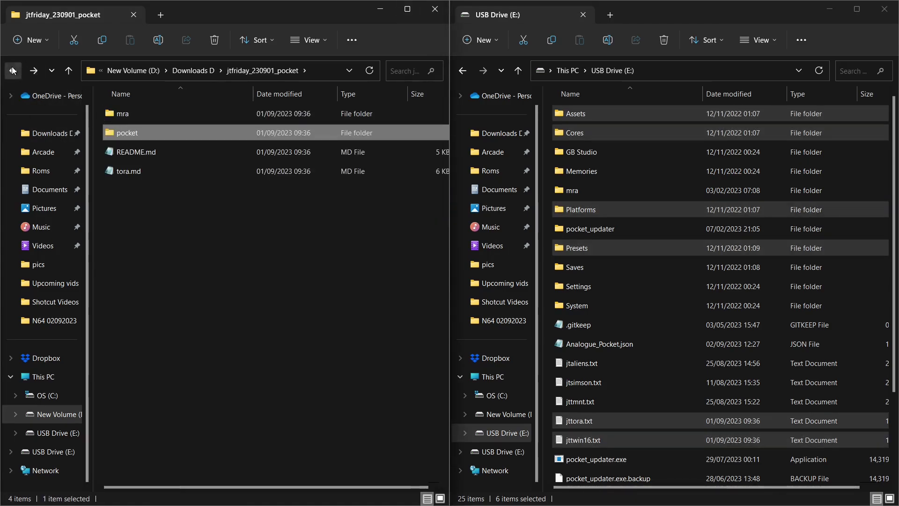
{"action": "left_click", "coordinate": [14, 71]}
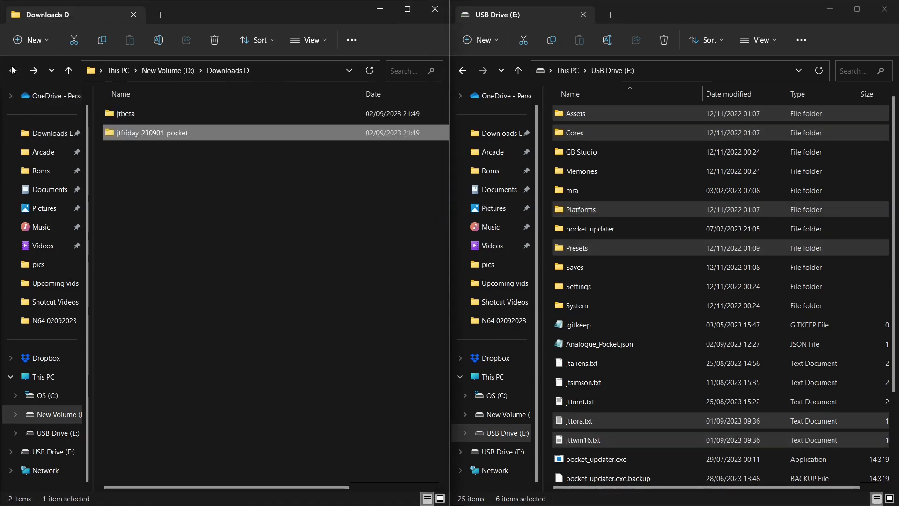
{"action": "double_click", "coordinate": [128, 114]}
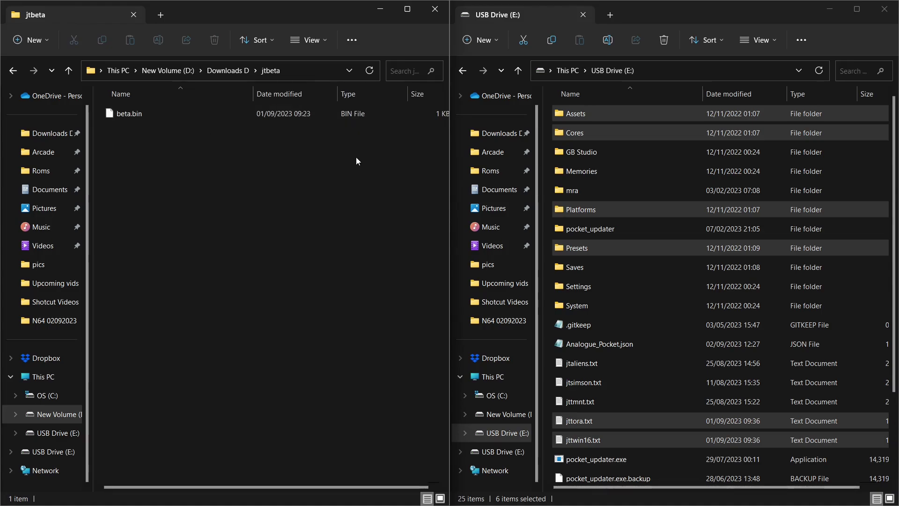
On USB Drive (E:), open the common folder inside Assets\jttora.
{"action": "double_click", "coordinate": [580, 114]}
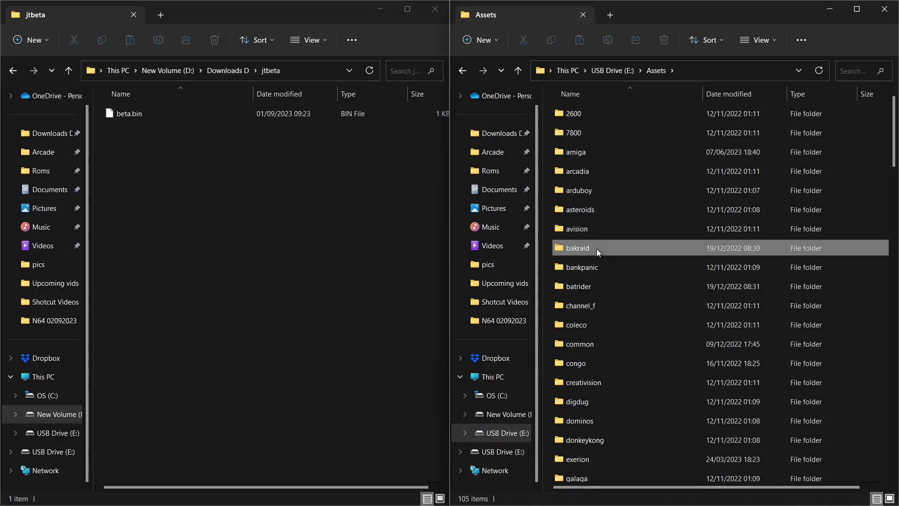
{"action": "left_click", "coordinate": [596, 249]}
{"action": "type", "text": "jt"}
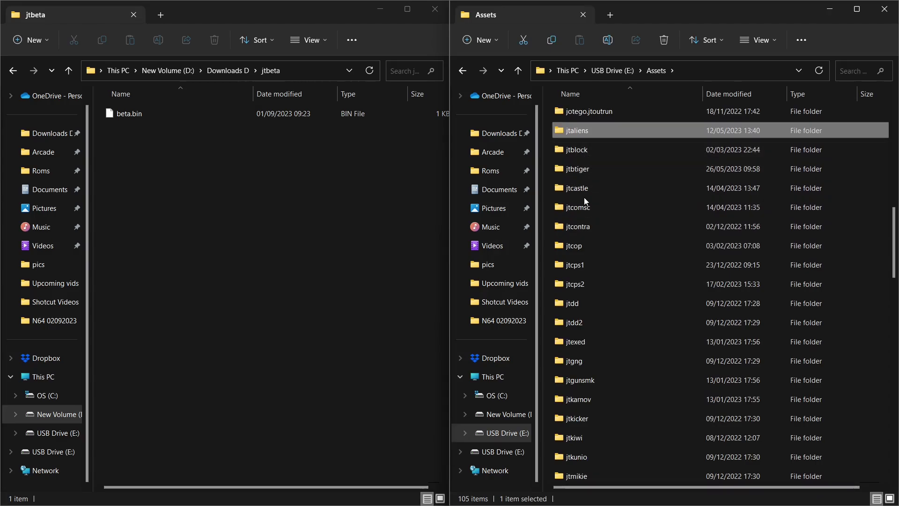
{"action": "key", "text": "Down"}
{"action": "type", "text": "jtt"}
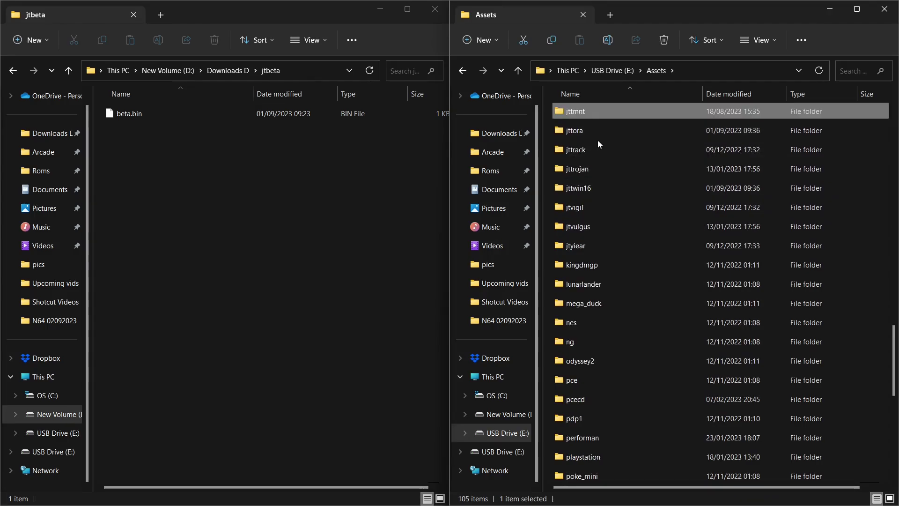
{"action": "double_click", "coordinate": [574, 131]}
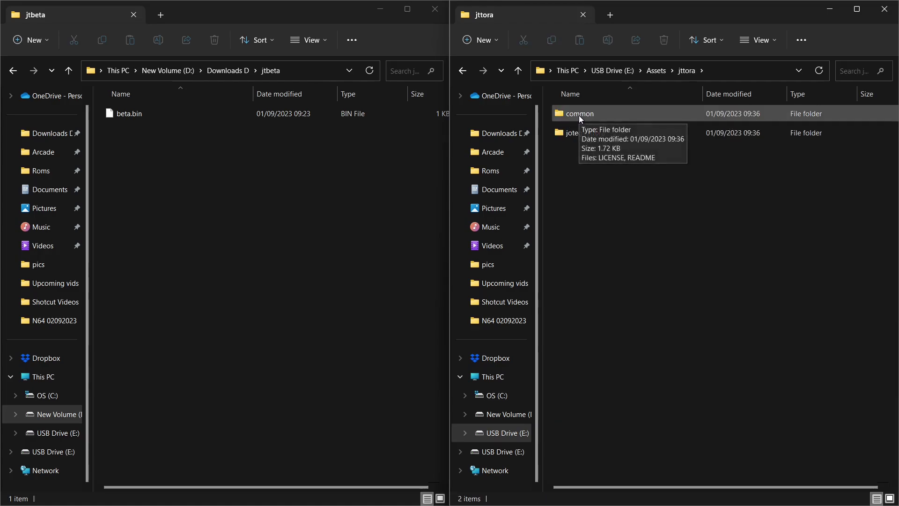
{"action": "double_click", "coordinate": [579, 115]}
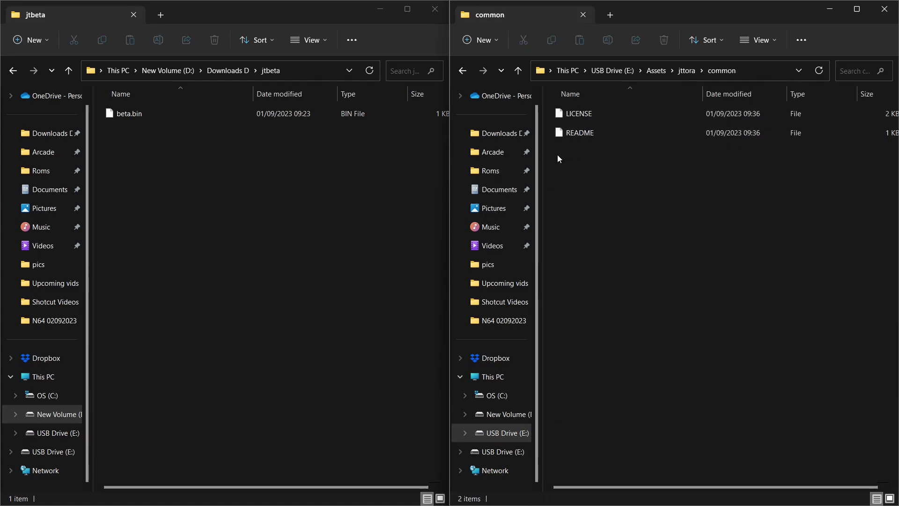
Copy beta.bin from the jtbeta folder into Assets\jttora\common on USB Drive (E:) and go back to the Assets folder.
{"action": "left_click_drag", "start_coordinate": [133, 114], "coordinate": [614, 207]}
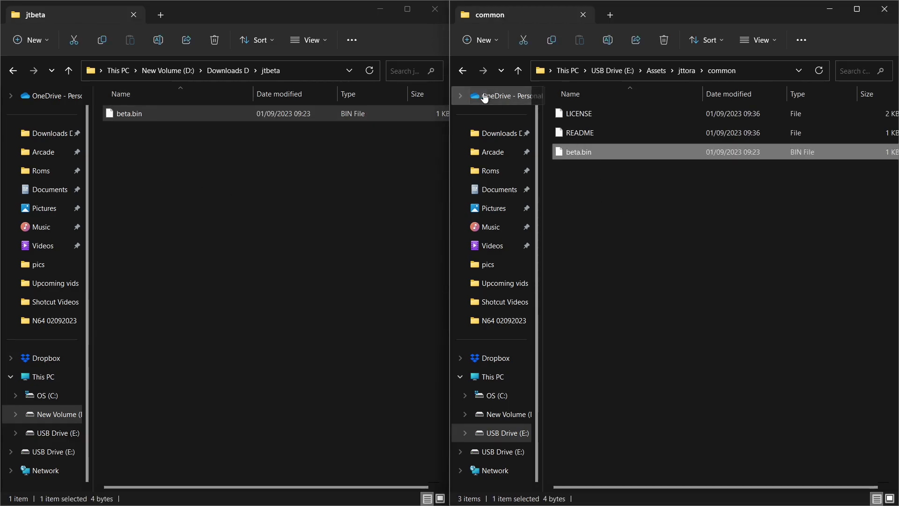
{"action": "left_click", "coordinate": [462, 71]}
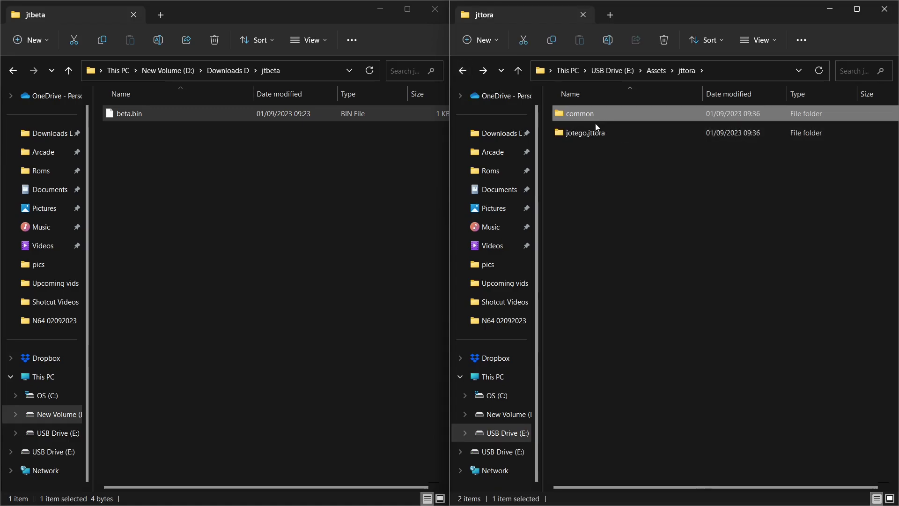
{"action": "left_click", "coordinate": [462, 71]}
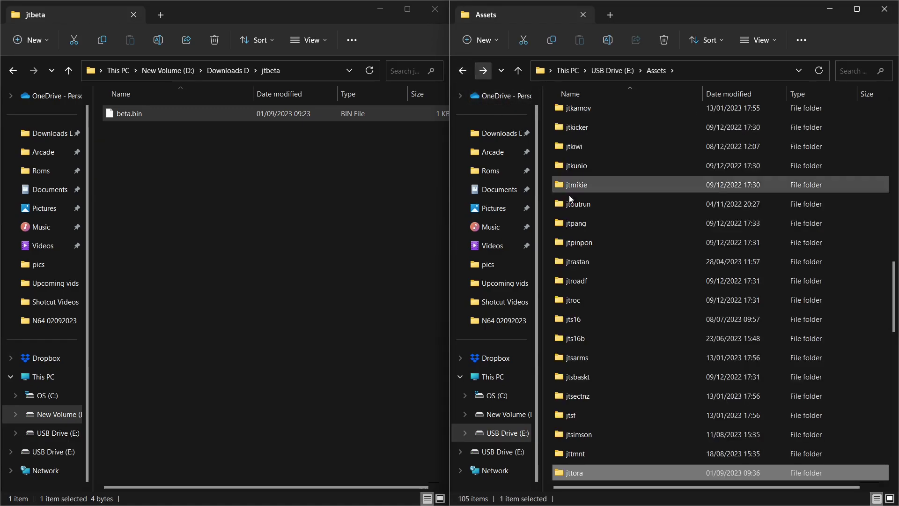
Open Assets\jttwin16\common on USB Drive (E:) and copy beta.bin from the jtbeta folder into it.
{"action": "scroll", "coordinate": [621, 294], "scroll_direction": "down", "scroll_amount": 1}
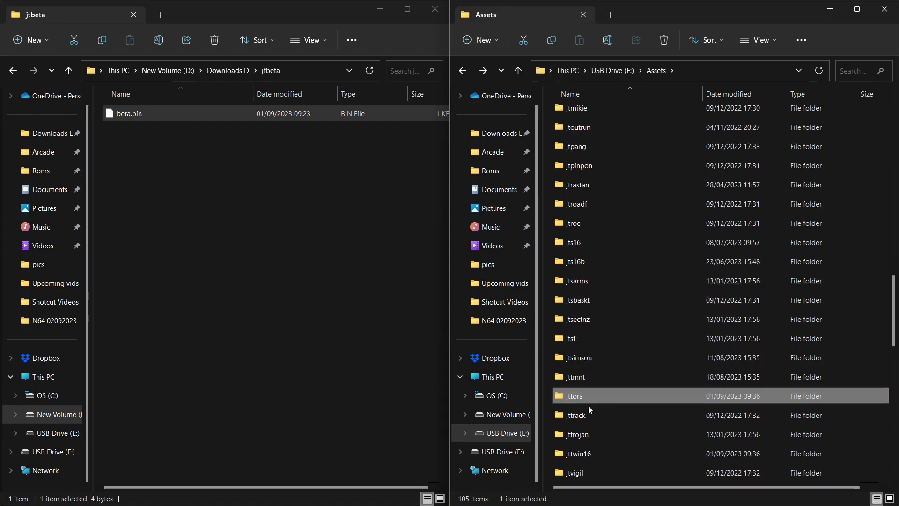
{"action": "double_click", "coordinate": [577, 455]}
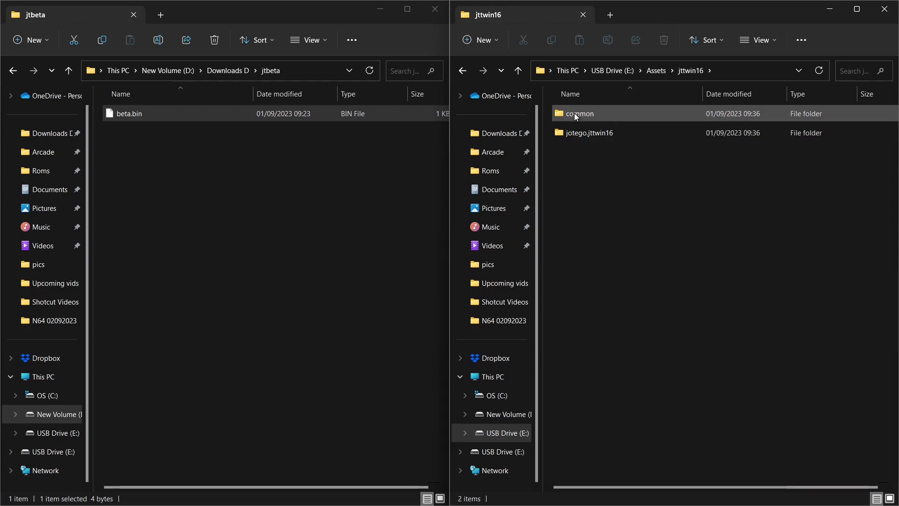
{"action": "double_click", "coordinate": [579, 112]}
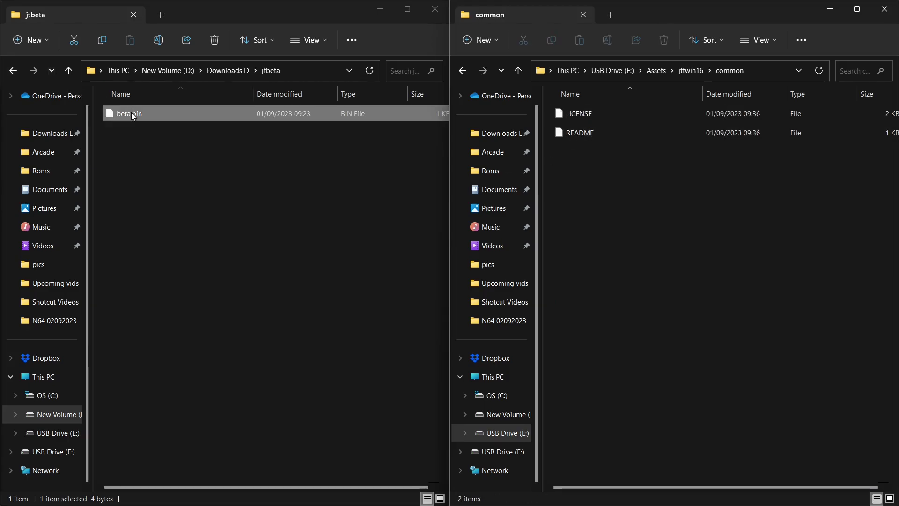
{"action": "left_click_drag", "start_coordinate": [131, 114], "coordinate": [604, 212]}
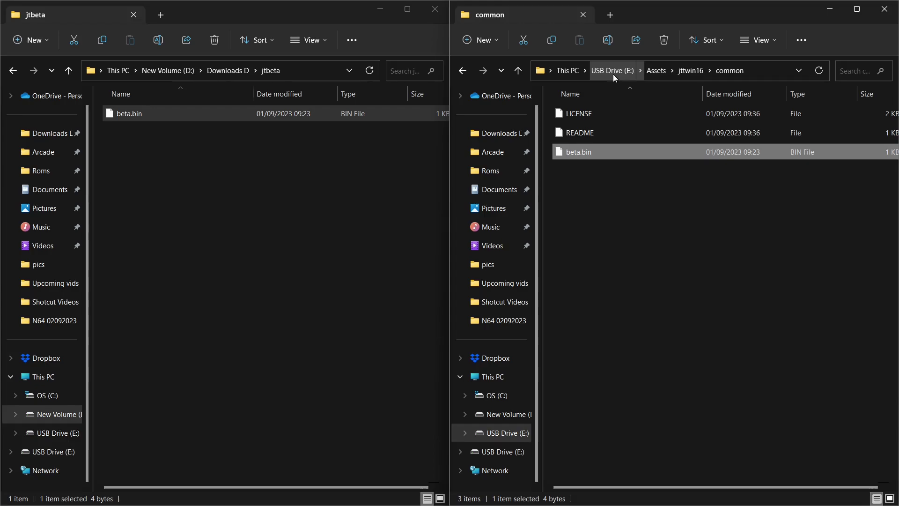
From the root of USB Drive (E:), run pocket_updater.exe in a maximized window and start its update process.
{"action": "mouse_move", "coordinate": [595, 158]}
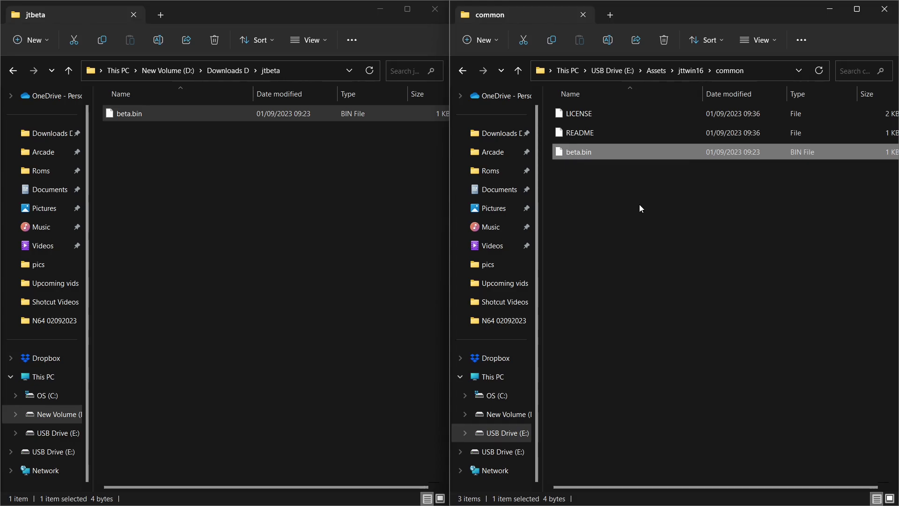
{"action": "left_click", "coordinate": [464, 70]}
{"action": "left_click", "coordinate": [463, 70]}
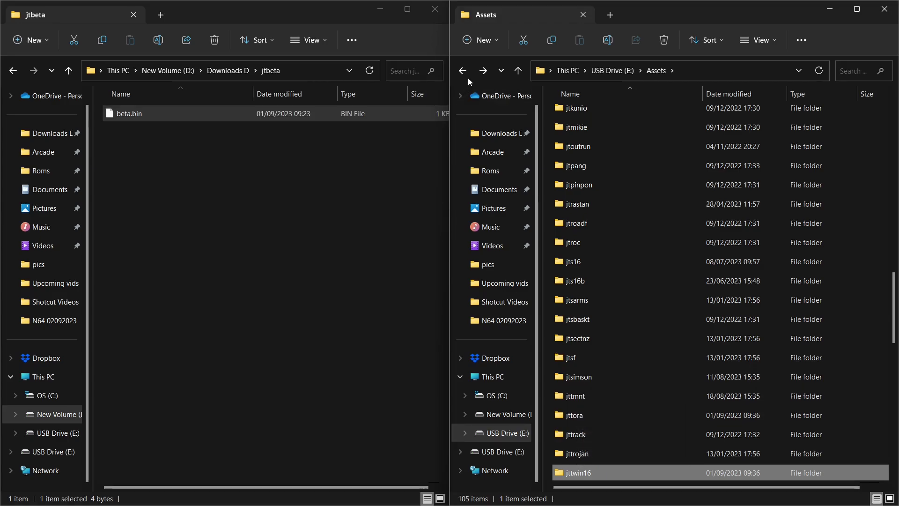
{"action": "left_click", "coordinate": [606, 70]}
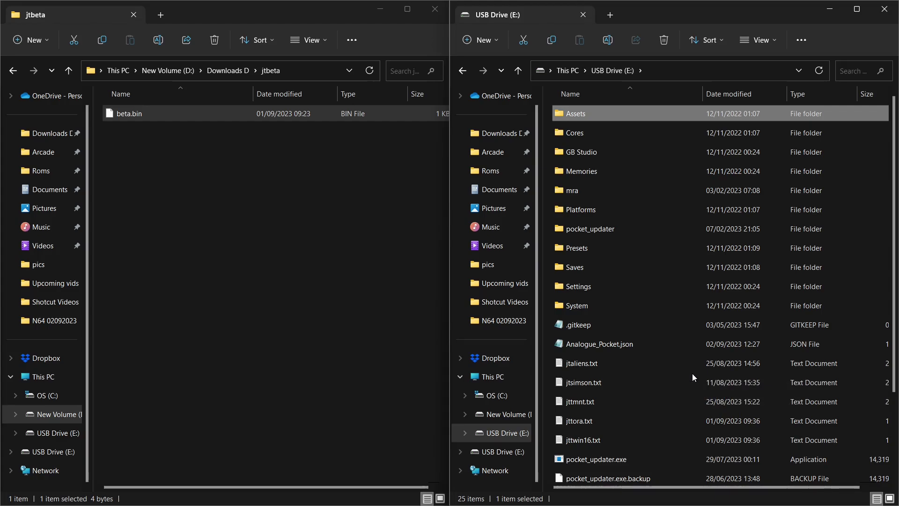
{"action": "scroll", "coordinate": [670, 378], "scroll_direction": "down", "scroll_amount": 1}
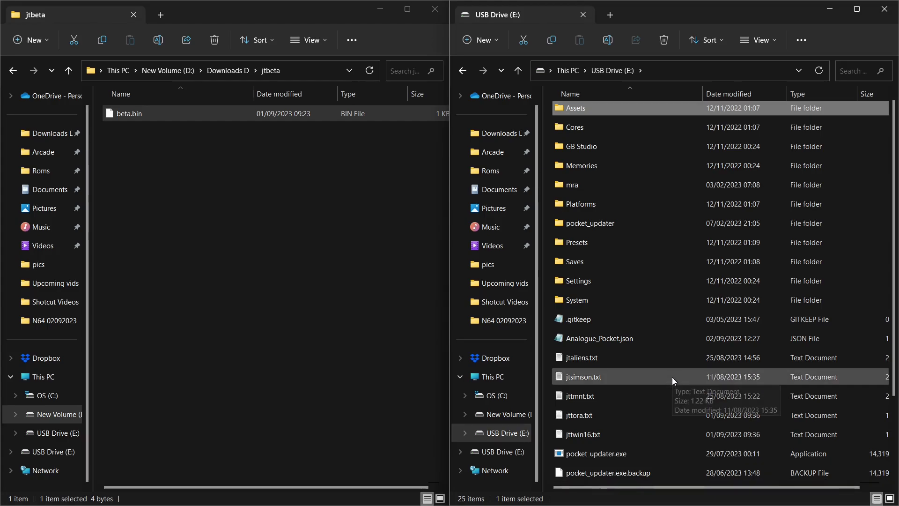
{"action": "scroll", "coordinate": [674, 377], "scroll_direction": "down", "scroll_amount": 1}
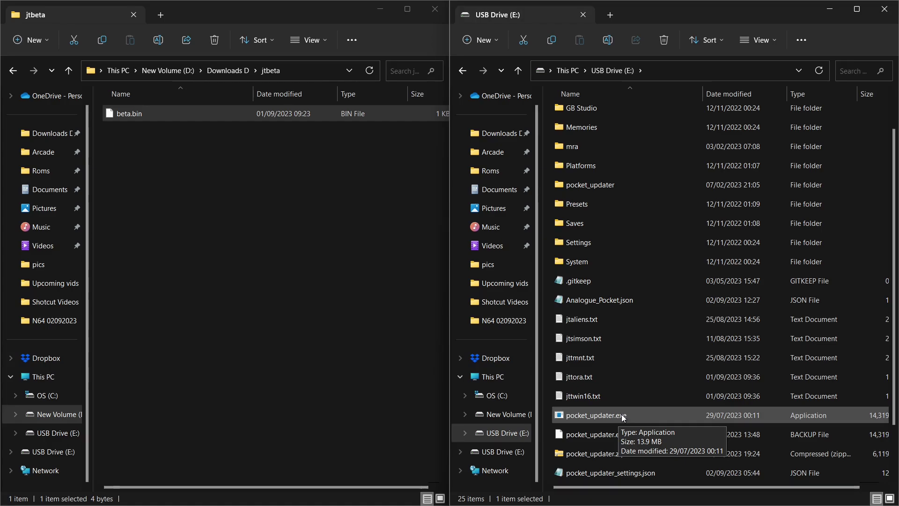
{"action": "scroll", "coordinate": [621, 414], "scroll_direction": "down", "scroll_amount": 1}
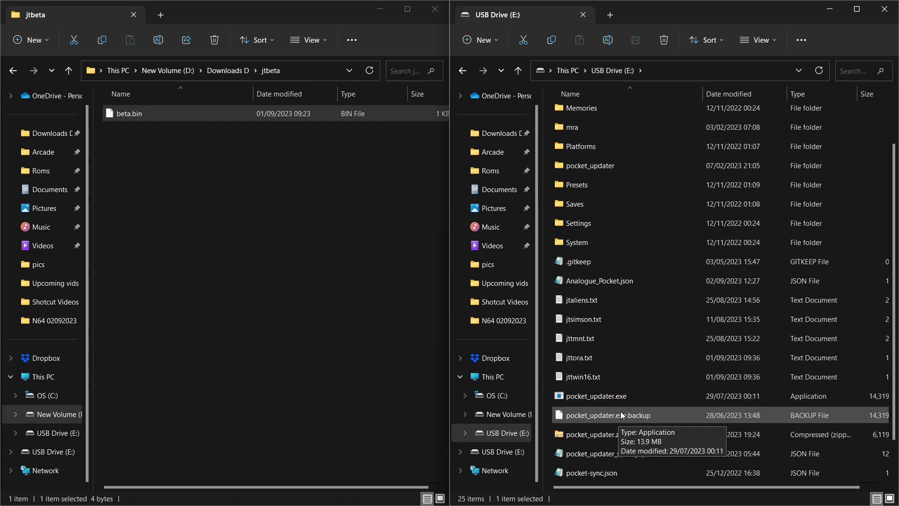
{"action": "scroll", "coordinate": [620, 411], "scroll_direction": "down", "scroll_amount": 1}
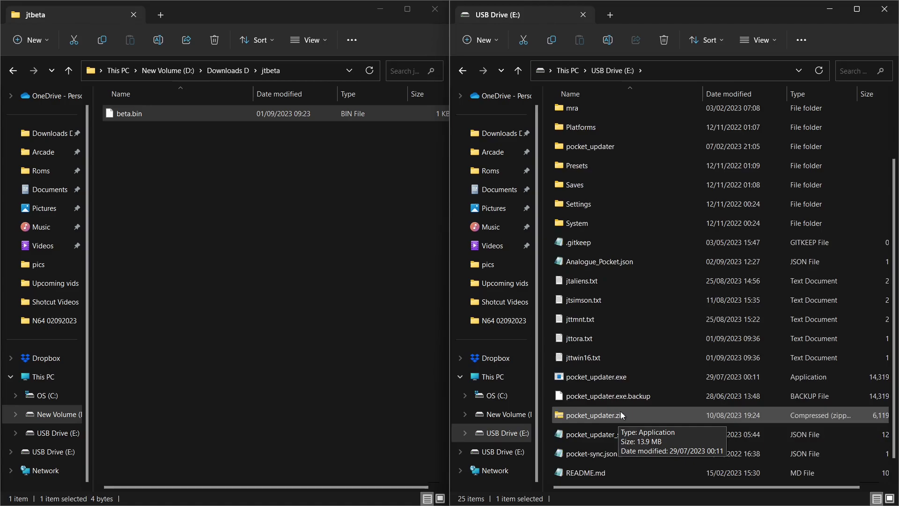
{"action": "left_click", "coordinate": [607, 378]}
{"action": "double_click", "coordinate": [608, 378]}
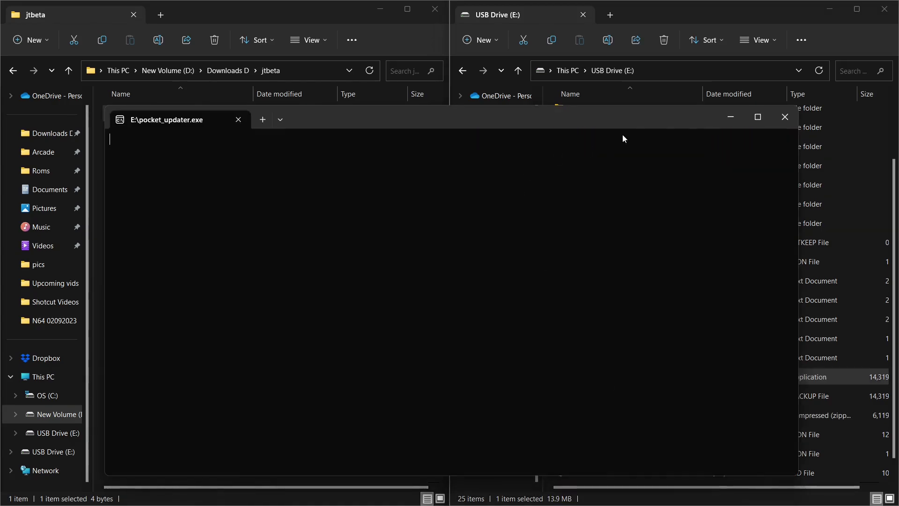
{"action": "left_click", "coordinate": [755, 117]}
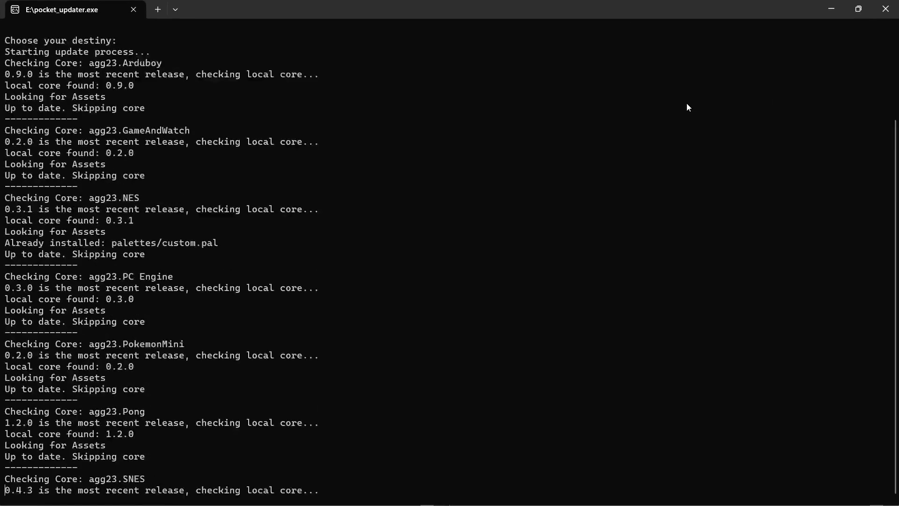